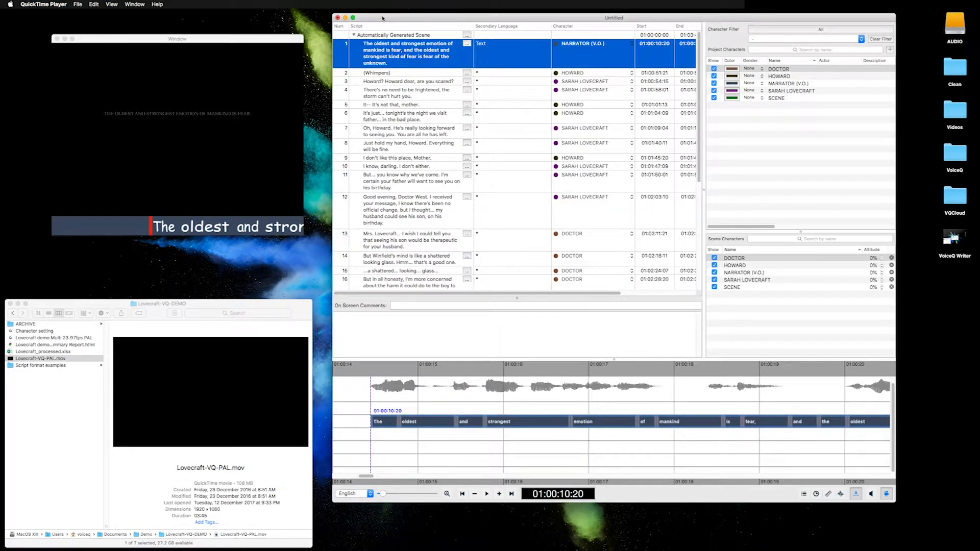
Step: Open the preferences at the global media options and reposition the dialog above the script list
{"action": "left_click", "coordinate": [45, 5]}
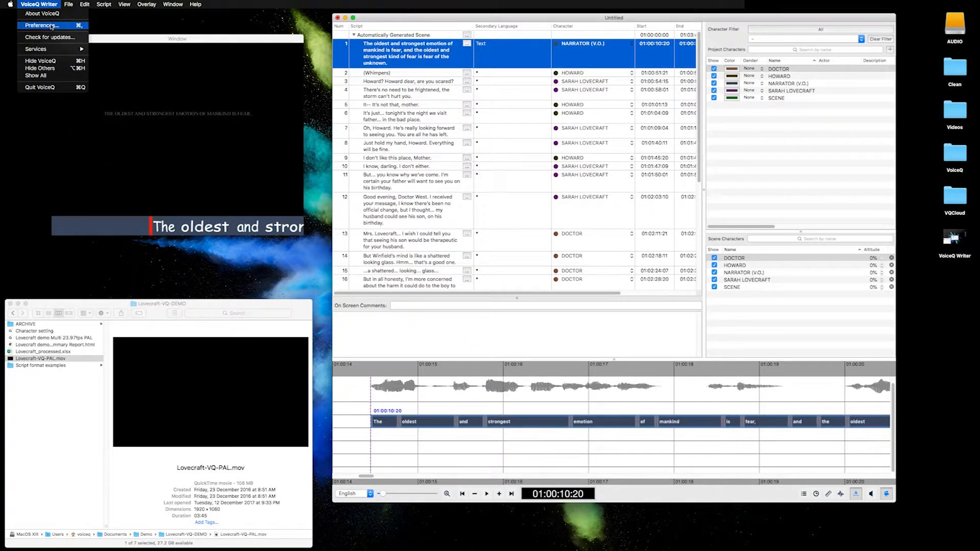
{"action": "left_click", "coordinate": [45, 26]}
{"action": "left_click_drag", "start_coordinate": [475, 132], "coordinate": [608, 96]}
{"action": "left_click", "coordinate": [442, 106]}
{"action": "left_click_drag", "start_coordinate": [530, 101], "coordinate": [494, 47]}
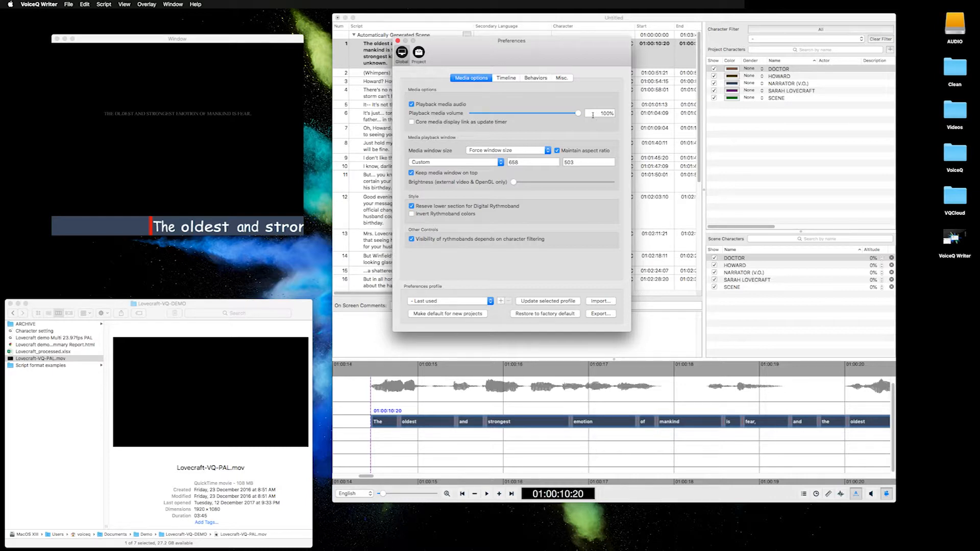
Step: Examine the media window size modes and the preset playback window resolutions without changing them
{"action": "left_click", "coordinate": [525, 151]}
{"action": "left_click", "coordinate": [485, 158]}
{"action": "left_click", "coordinate": [487, 163]}
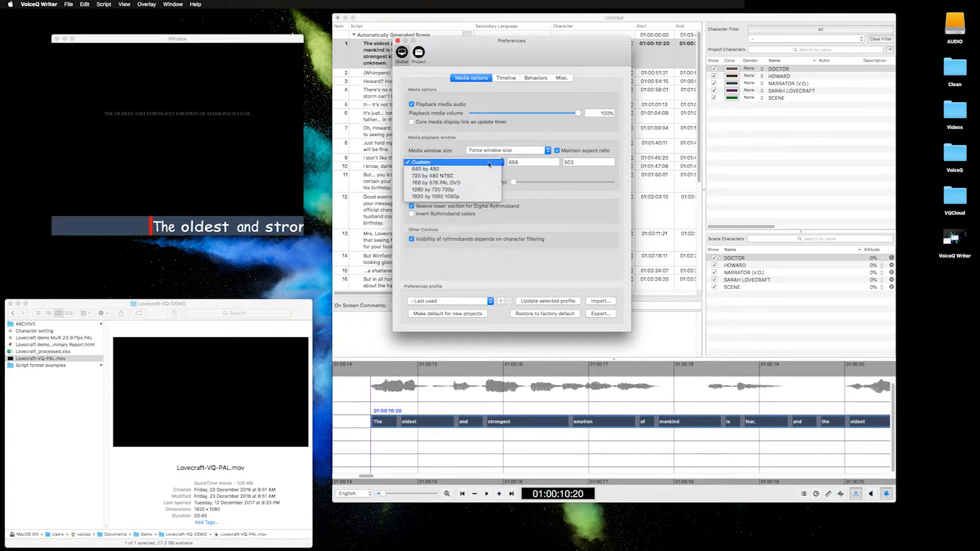
{"action": "left_click", "coordinate": [536, 173]}
{"action": "left_click", "coordinate": [485, 162]}
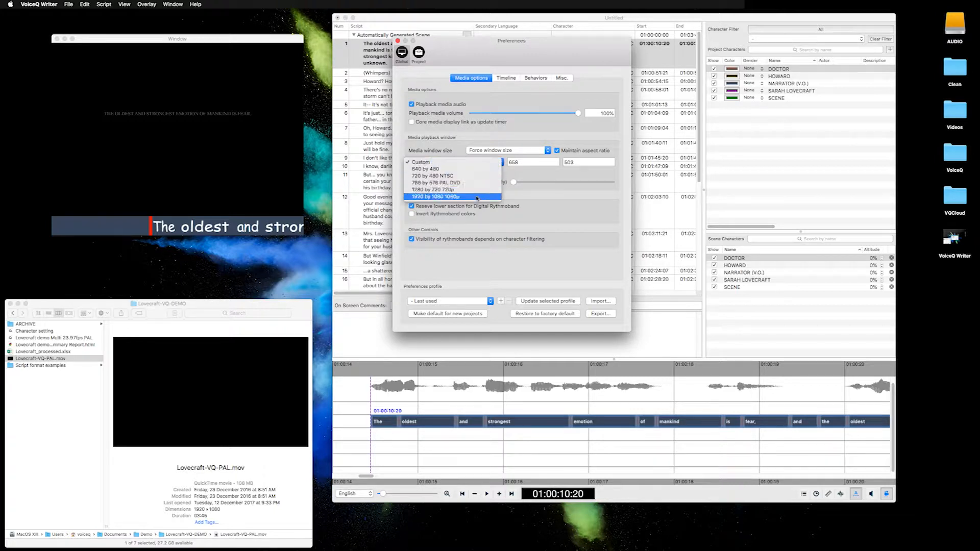
{"action": "left_click", "coordinate": [505, 184]}
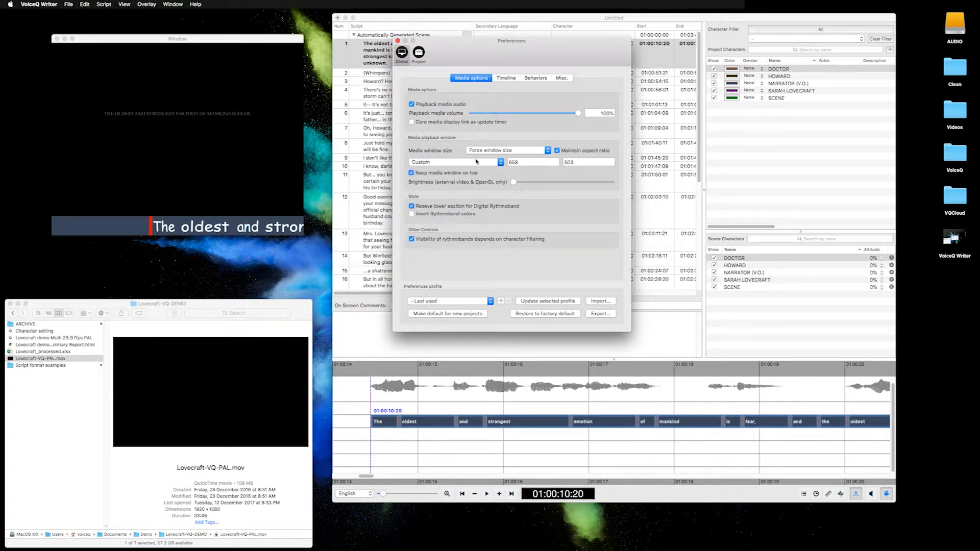
Step: Toggle Keep media window on top and the reserved lower section for the Digital Rythmoband off and back on
{"action": "left_click", "coordinate": [434, 174]}
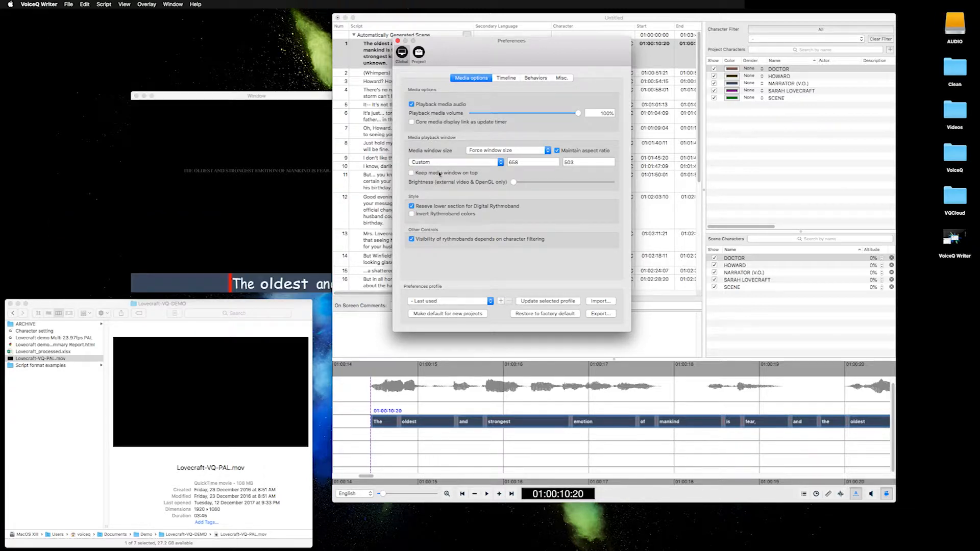
{"action": "left_click", "coordinate": [440, 173]}
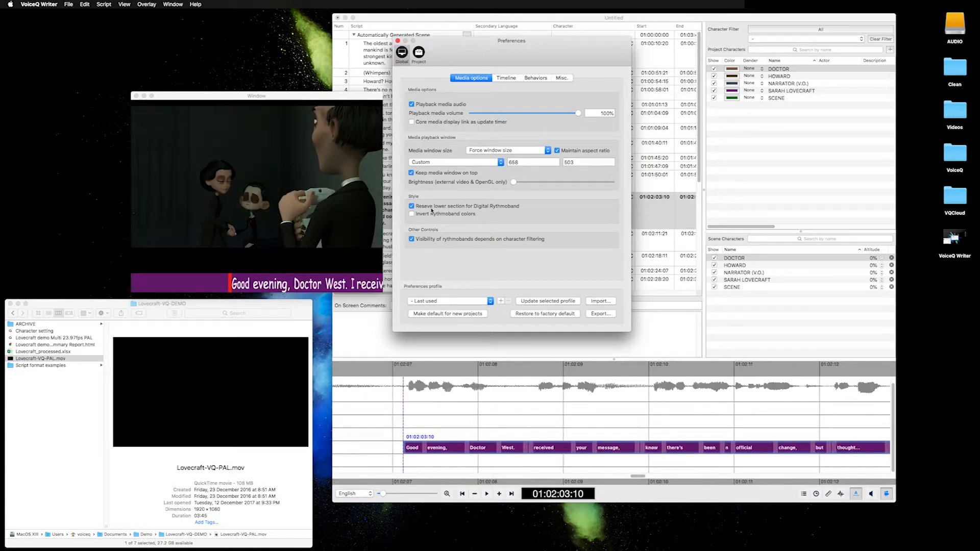
{"action": "left_click", "coordinate": [432, 207]}
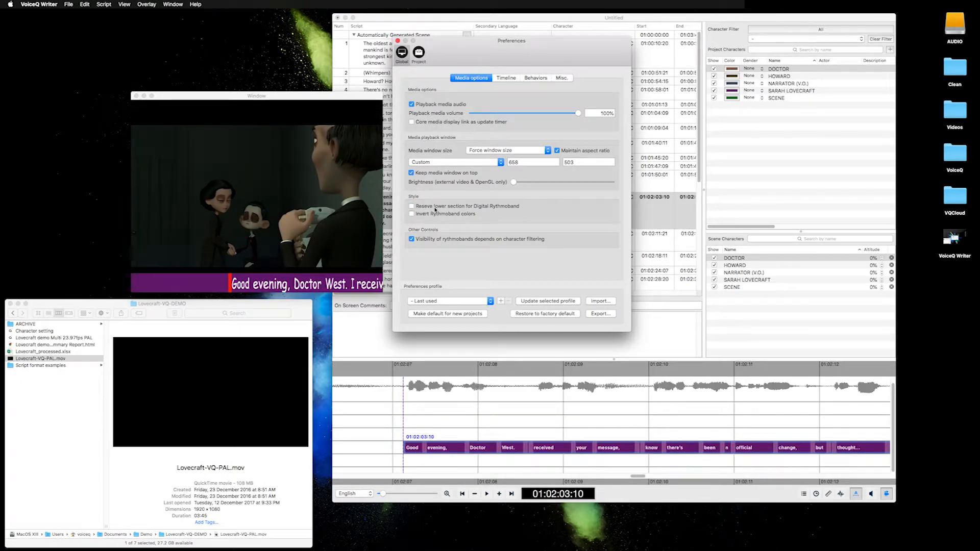
{"action": "left_click", "coordinate": [434, 208]}
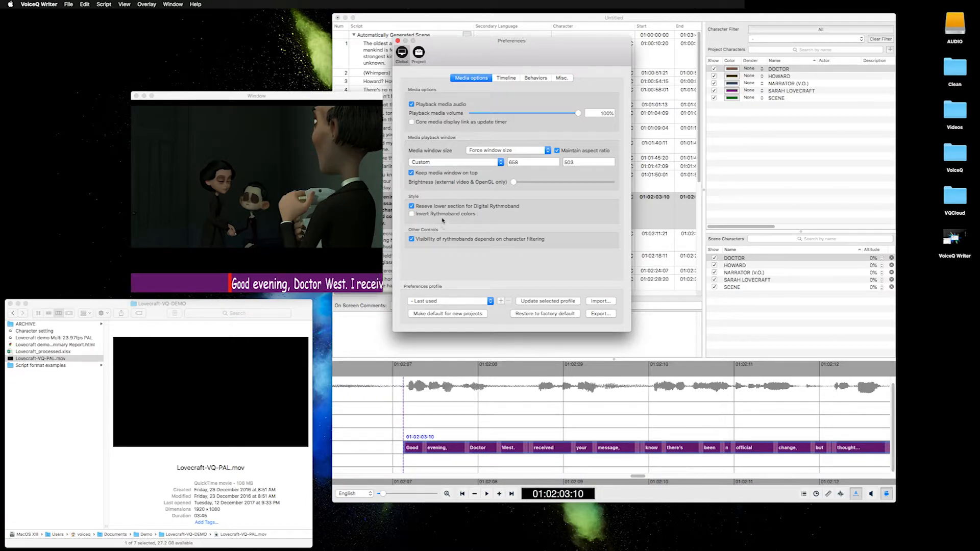
Step: Toggle Invert Rythmoband colors on and off several times to compare the band's look, leaving it off
{"action": "left_click", "coordinate": [424, 215]}
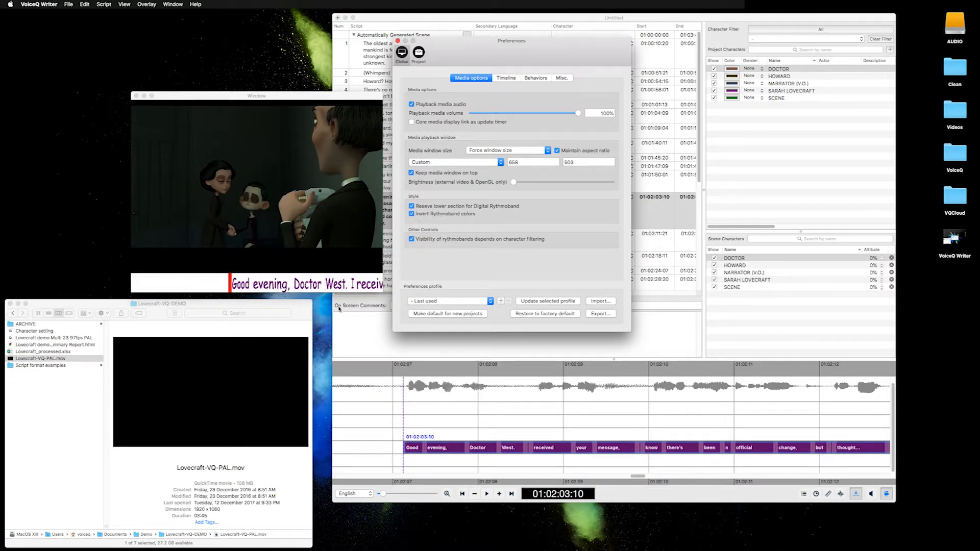
{"action": "left_click", "coordinate": [412, 215]}
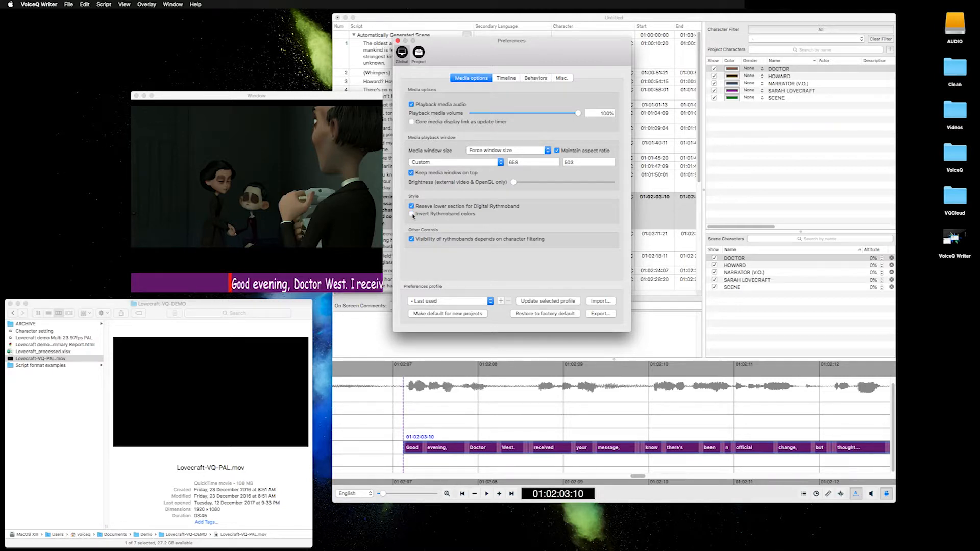
{"action": "left_click", "coordinate": [412, 214]}
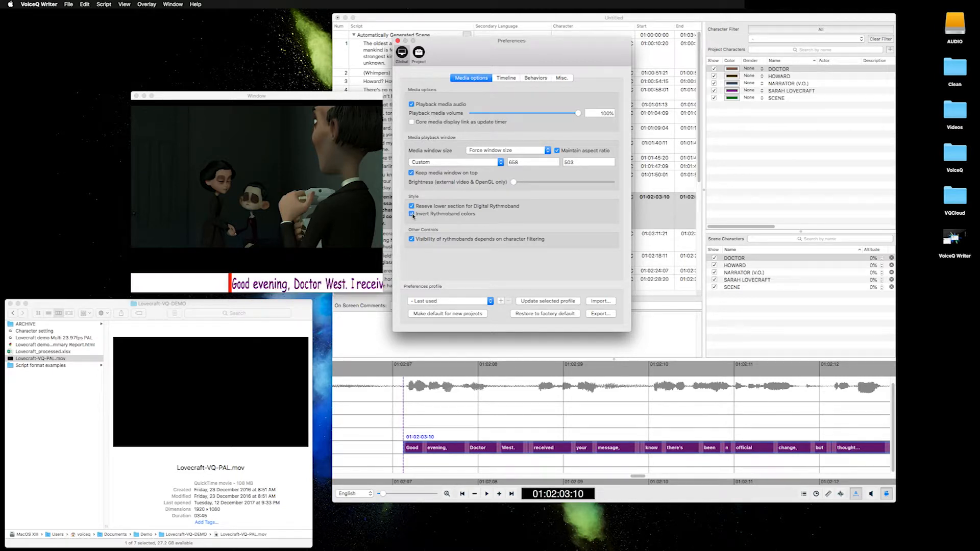
{"action": "left_click", "coordinate": [412, 215]}
{"action": "left_click", "coordinate": [412, 214]}
{"action": "left_click", "coordinate": [412, 214]}
{"action": "left_click", "coordinate": [411, 215]}
{"action": "left_click", "coordinate": [412, 214]}
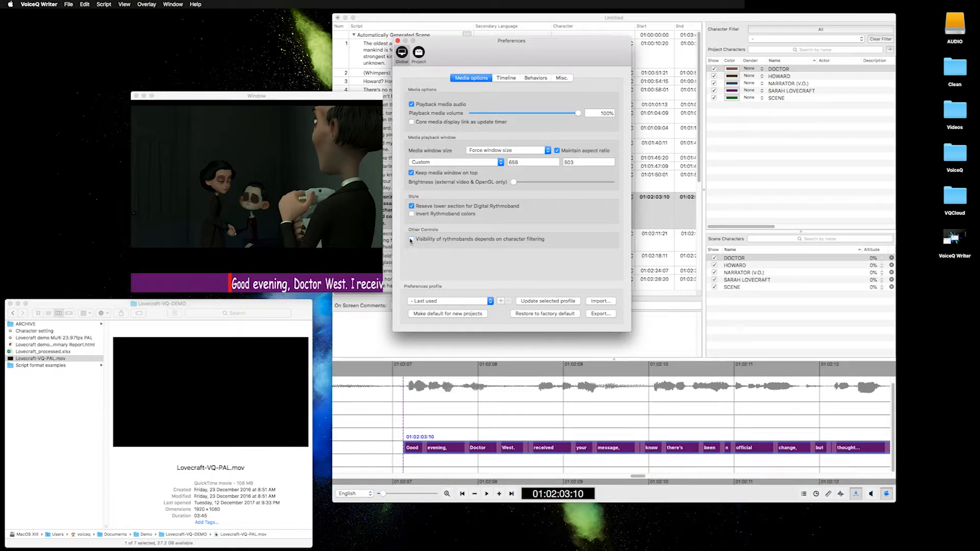
Step: Filter the script by HOWARD and another character to demonstrate rythmoband visibility, and clear the character filter
{"action": "mouse_move", "coordinate": [526, 242]}
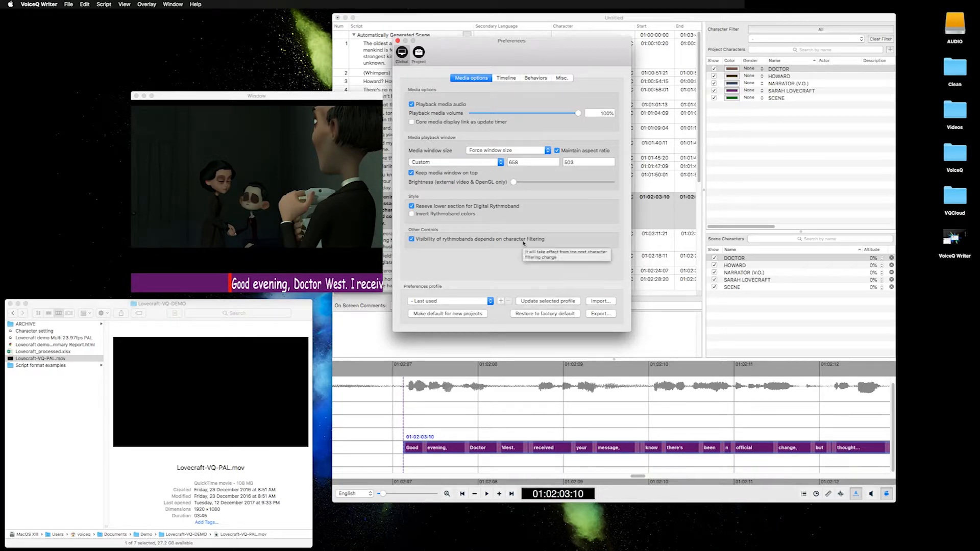
{"action": "left_click", "coordinate": [816, 39]}
{"action": "left_click", "coordinate": [778, 54]}
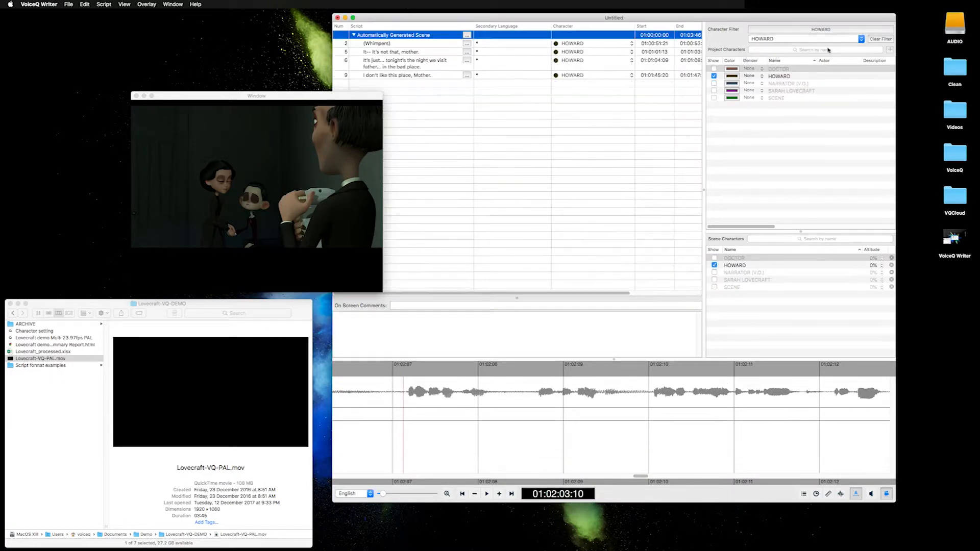
{"action": "left_click", "coordinate": [797, 40]}
{"action": "left_click", "coordinate": [821, 99]}
{"action": "left_click", "coordinate": [876, 42]}
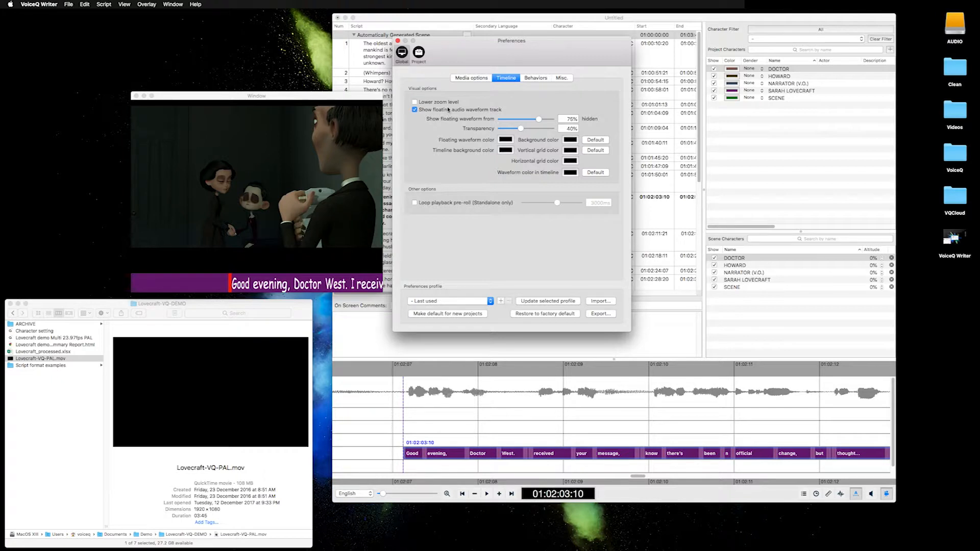
Step: Try a different timeline background color and a bright green waveform color in the timeline preferences
{"action": "left_click", "coordinate": [570, 139]}
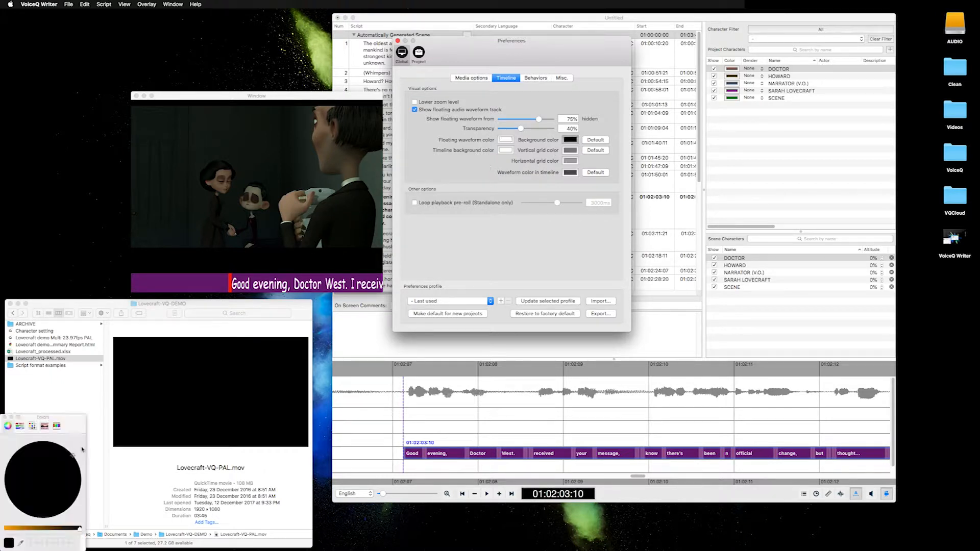
{"action": "left_click", "coordinate": [46, 474]}
{"action": "left_click", "coordinate": [506, 150]}
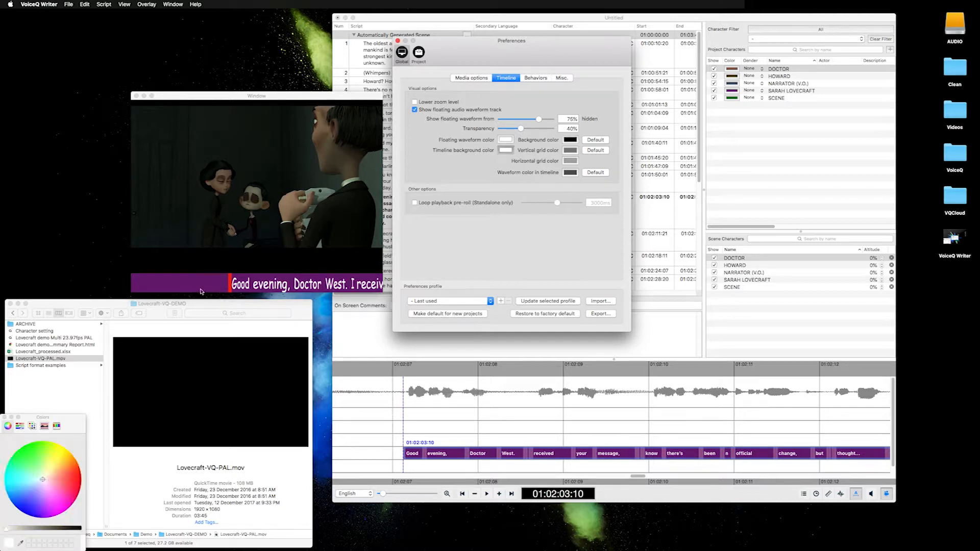
{"action": "mouse_move", "coordinate": [52, 464]}
{"action": "left_mouse_down"}
{"action": "mouse_move", "coordinate": [61, 456]}
{"action": "mouse_move", "coordinate": [65, 478]}
{"action": "mouse_move", "coordinate": [61, 456]}
{"action": "mouse_move", "coordinate": [45, 449]}
{"action": "mouse_move", "coordinate": [40, 478]}
{"action": "mouse_move", "coordinate": [25, 441]}
{"action": "left_mouse_up"}
{"action": "left_click", "coordinate": [569, 175]}
{"action": "left_click_drag", "start_coordinate": [55, 528], "coordinate": [5, 530]}
{"action": "mouse_move", "coordinate": [23, 452]}
{"action": "left_mouse_down"}
{"action": "mouse_move", "coordinate": [32, 449]}
{"action": "mouse_move", "coordinate": [19, 447]}
{"action": "left_mouse_up"}
Step: Set the timeline background color to black, passing through magenta
{"action": "left_click", "coordinate": [499, 152]}
{"action": "left_click", "coordinate": [55, 515]}
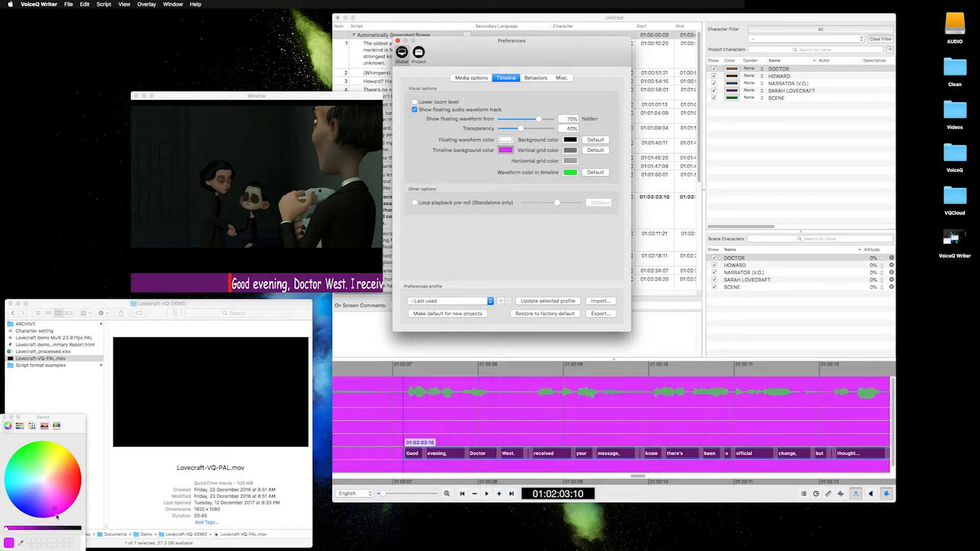
{"action": "left_click_drag", "start_coordinate": [35, 529], "coordinate": [126, 532]}
Step: Set the waveform color in the timeline to light blue after trying orange and other hues
{"action": "left_click", "coordinate": [570, 172]}
{"action": "left_click", "coordinate": [81, 463]}
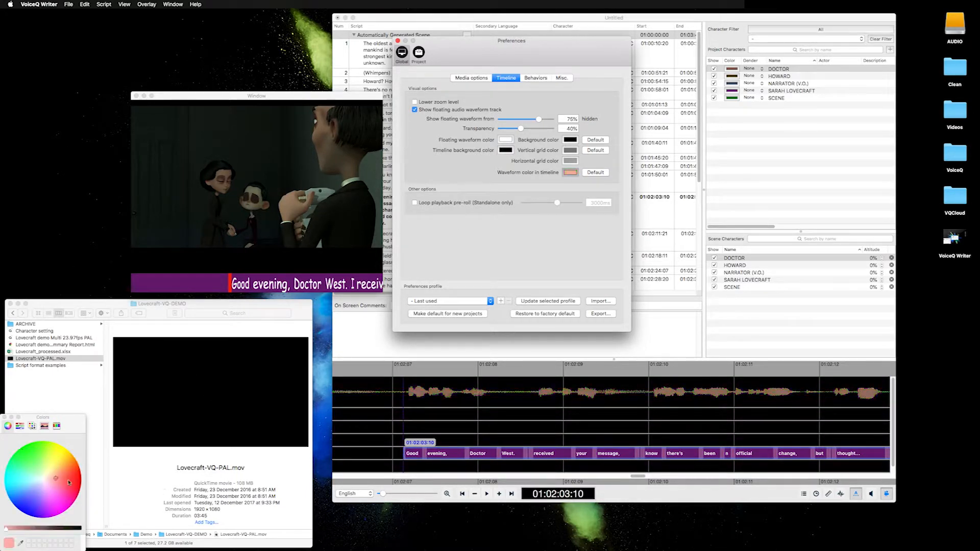
{"action": "left_click", "coordinate": [68, 450]}
{"action": "left_click", "coordinate": [17, 513]}
{"action": "left_click", "coordinate": [6, 488]}
Step: Enable the lower zoom level, zoom the timeline fully out, and return to the preferences
{"action": "left_click", "coordinate": [422, 103]}
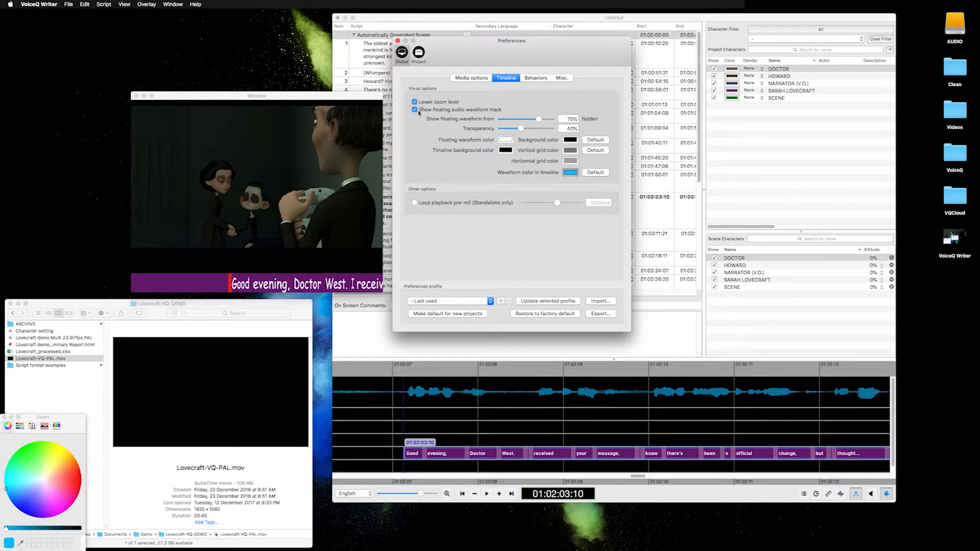
{"action": "left_click_drag", "start_coordinate": [420, 494], "coordinate": [381, 495]}
{"action": "key", "text": "super+comma"}
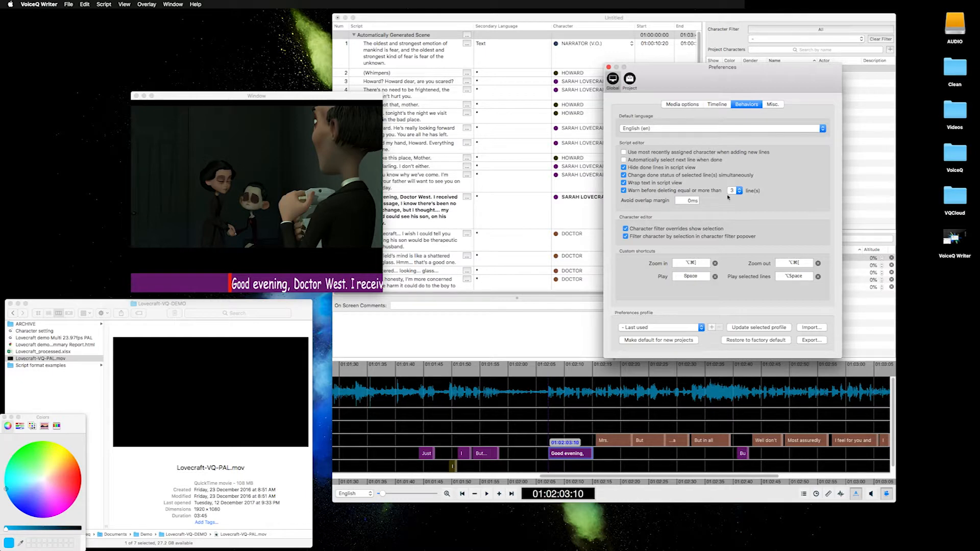
Step: Toggle wrapping text and hiding done lines in the script view off and back on, and inspect the Zoom in shortcut
{"action": "left_click", "coordinate": [638, 184]}
{"action": "left_click", "coordinate": [639, 183]}
{"action": "left_click", "coordinate": [651, 167]}
{"action": "left_click", "coordinate": [651, 168]}
{"action": "left_click", "coordinate": [696, 264]}
Step: Check the frequency options for automatic updates in the miscellaneous preferences, keeping Daily
{"action": "left_click", "coordinate": [779, 107]}
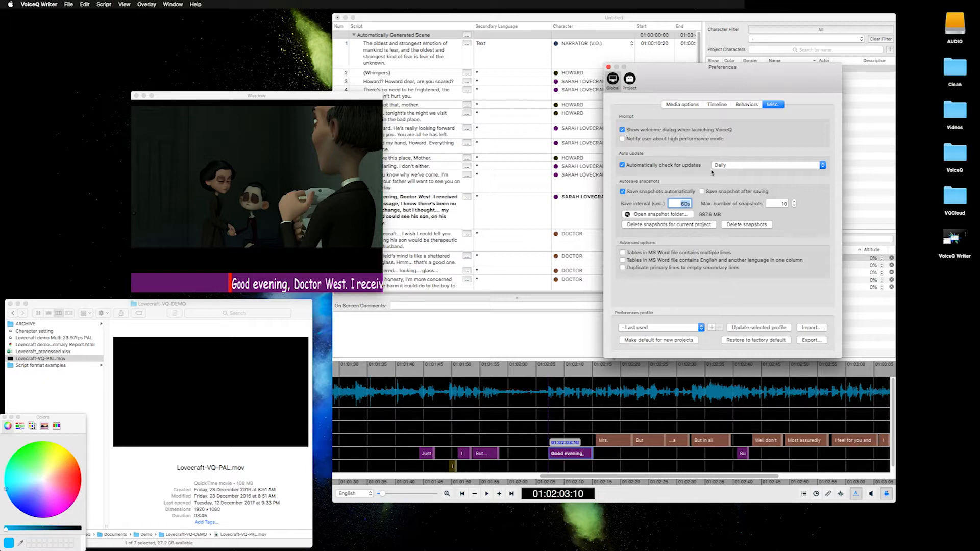
{"action": "left_click", "coordinate": [750, 165]}
{"action": "left_click", "coordinate": [754, 165]}
Step: Set the save interval for autosave snapshots to 3 seconds
{"action": "left_click", "coordinate": [684, 203]}
{"action": "double_click", "coordinate": [685, 203]}
{"action": "left_click_drag", "start_coordinate": [687, 203], "coordinate": [677, 203]}
{"action": "type", "text": "3"}
{"action": "key", "text": "Return"}
{"action": "left_click", "coordinate": [783, 204]}
Step: Save the current settings as a new preferences profile named "My prefrences"
{"action": "left_click", "coordinate": [689, 102]}
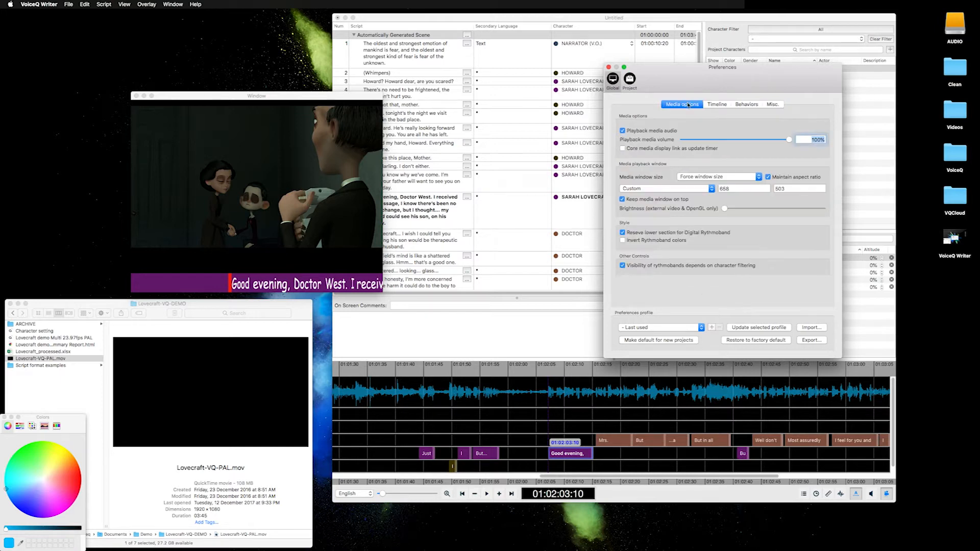
{"action": "left_click", "coordinate": [700, 329]}
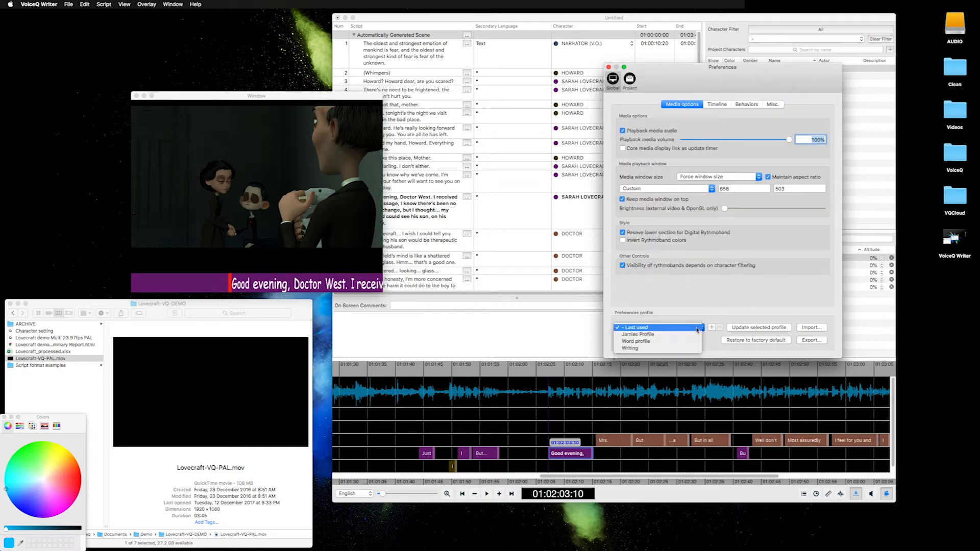
{"action": "left_click", "coordinate": [709, 306]}
Step: Apply the Writing profile and other saved preferences profiles in turn to compare their settings
{"action": "left_click", "coordinate": [701, 328]}
{"action": "left_click", "coordinate": [689, 331]}
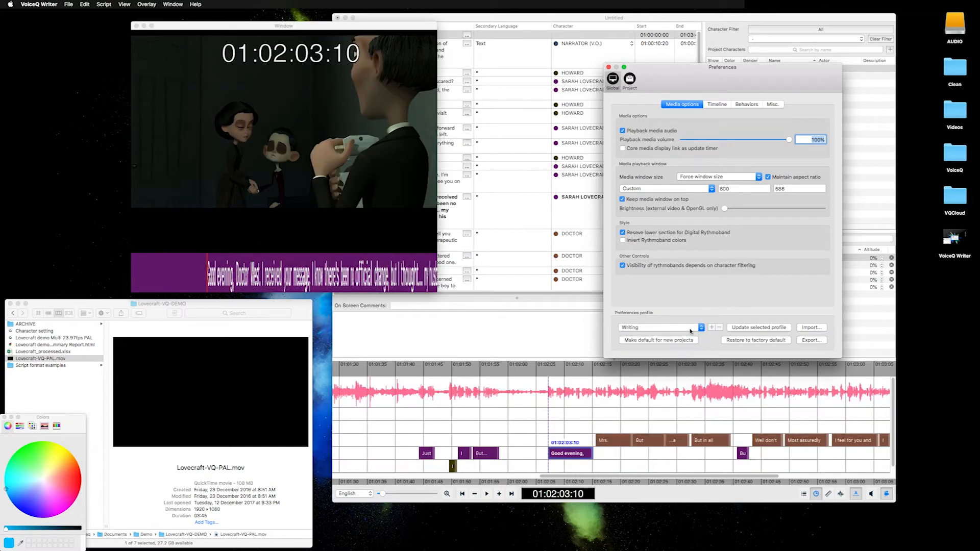
{"action": "left_click", "coordinate": [691, 329]}
{"action": "left_click", "coordinate": [695, 331]}
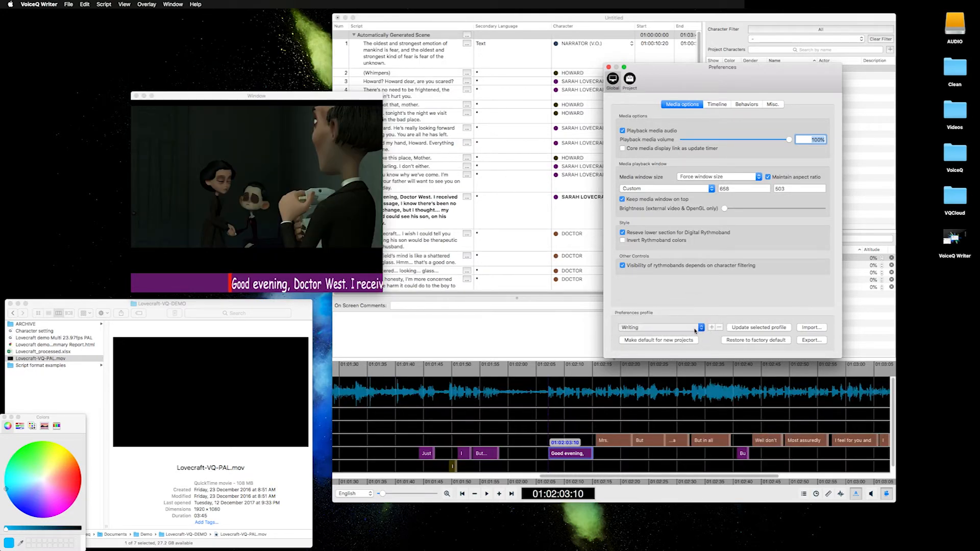
{"action": "left_click", "coordinate": [695, 331]}
{"action": "left_click", "coordinate": [695, 329]}
{"action": "left_click", "coordinate": [696, 329]}
{"action": "left_click", "coordinate": [695, 322]}
{"action": "left_click", "coordinate": [689, 328]}
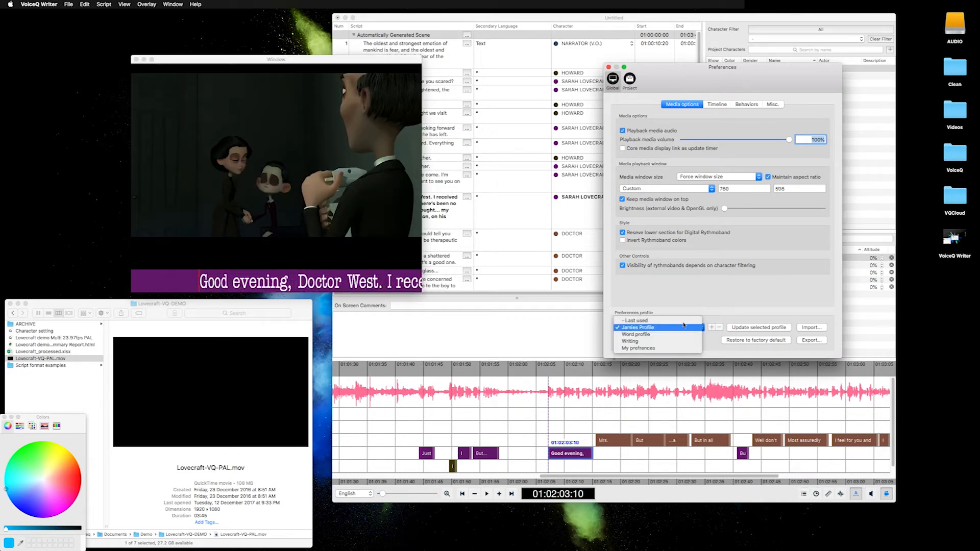
Step: Apply the "My prefrences" profile and make it the default for new projects
{"action": "left_click", "coordinate": [639, 334]}
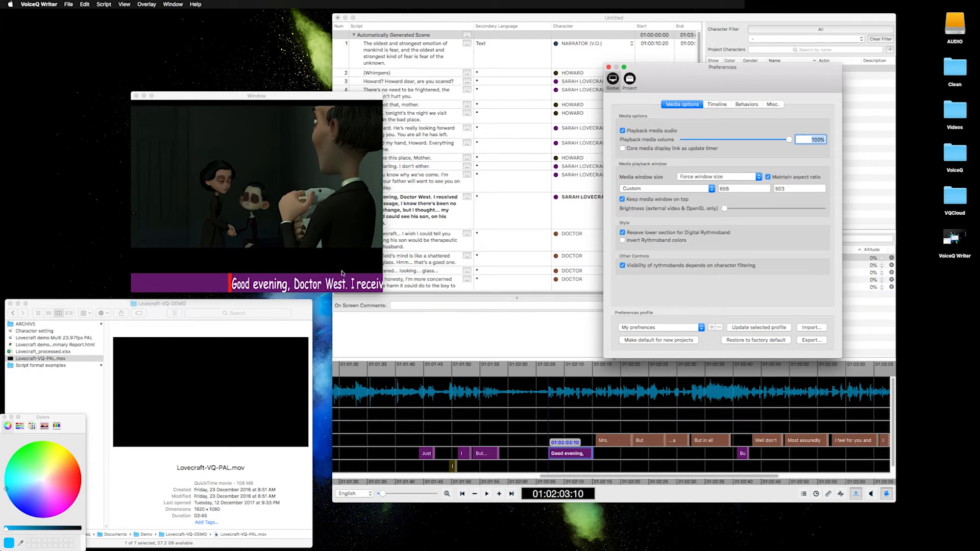
{"action": "left_click", "coordinate": [643, 342]}
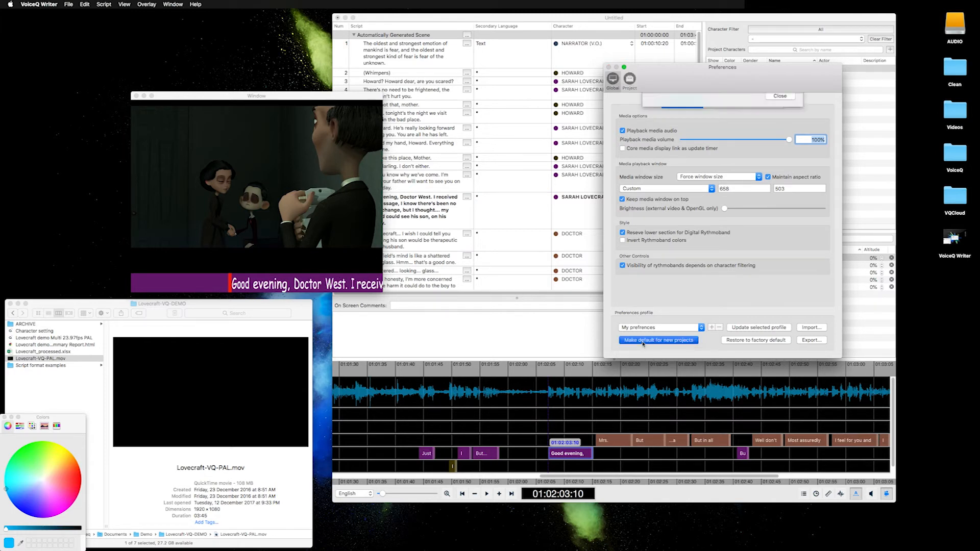
{"action": "left_click", "coordinate": [780, 130]}
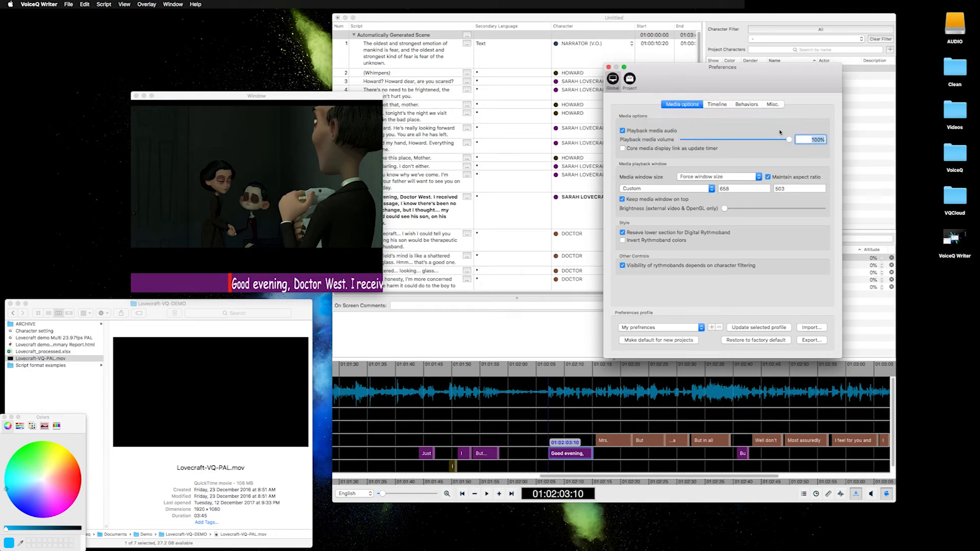